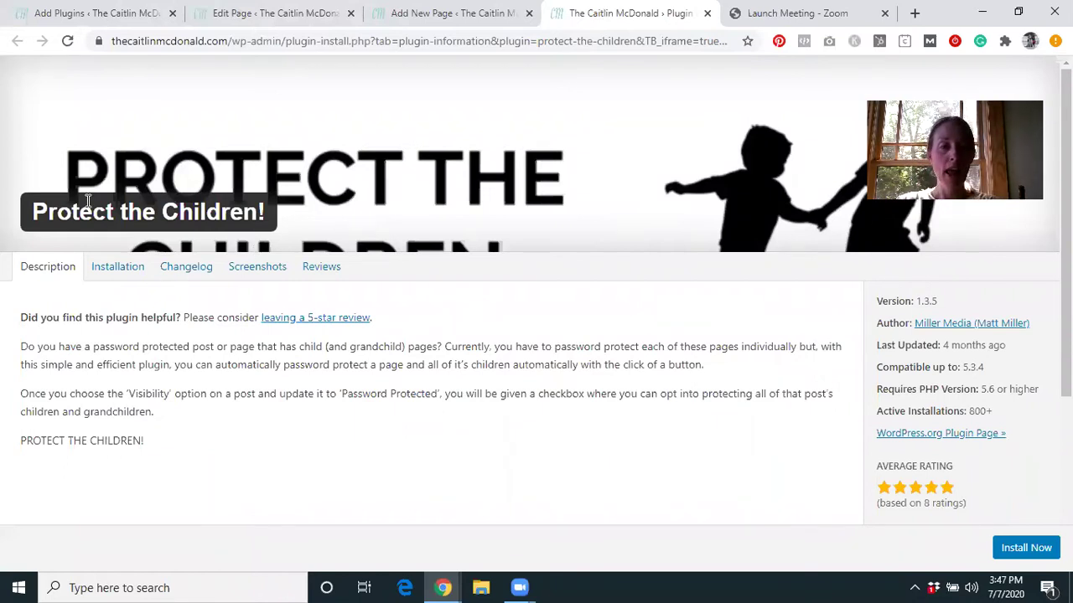
# Install the Protect the Children! plugin from the plugin search results
pyautogui.scroll(-2, 112, 455)
pyautogui.scroll(2, 113, 455)
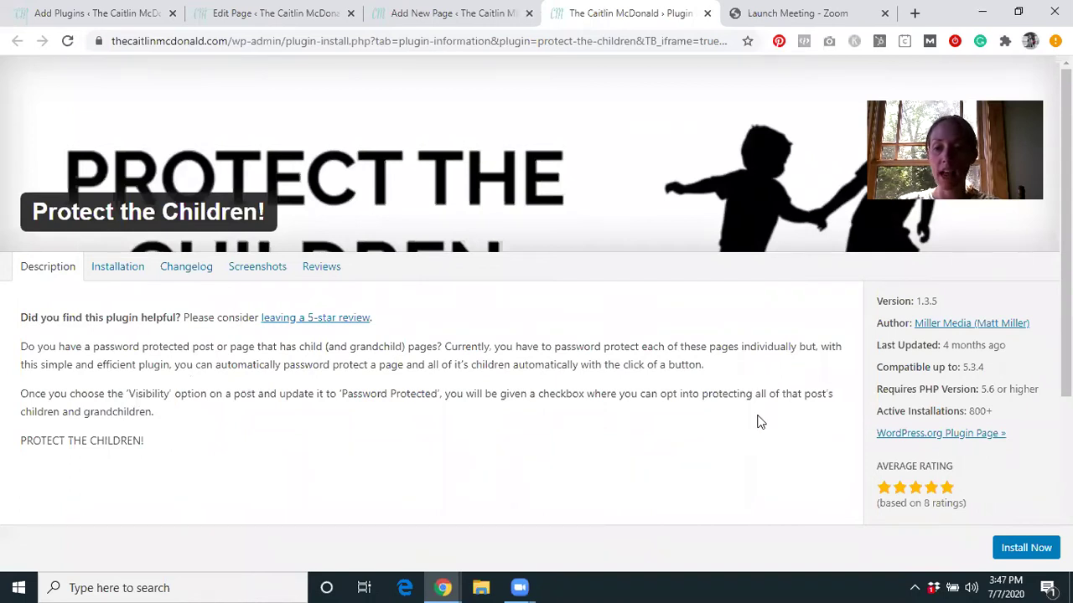
pyautogui.click(52, 10)
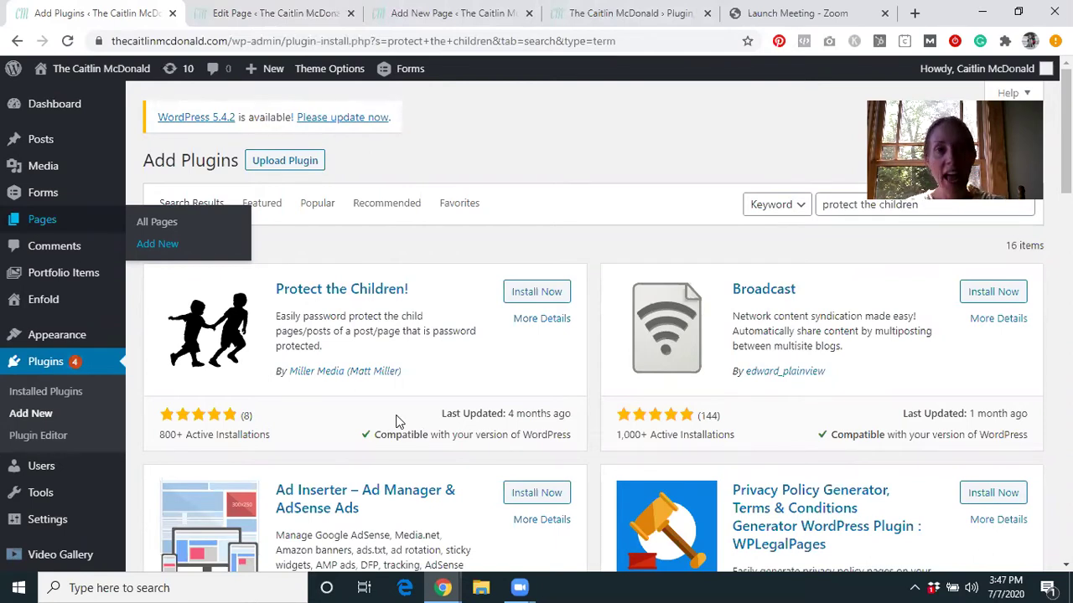
pyautogui.click(546, 298)
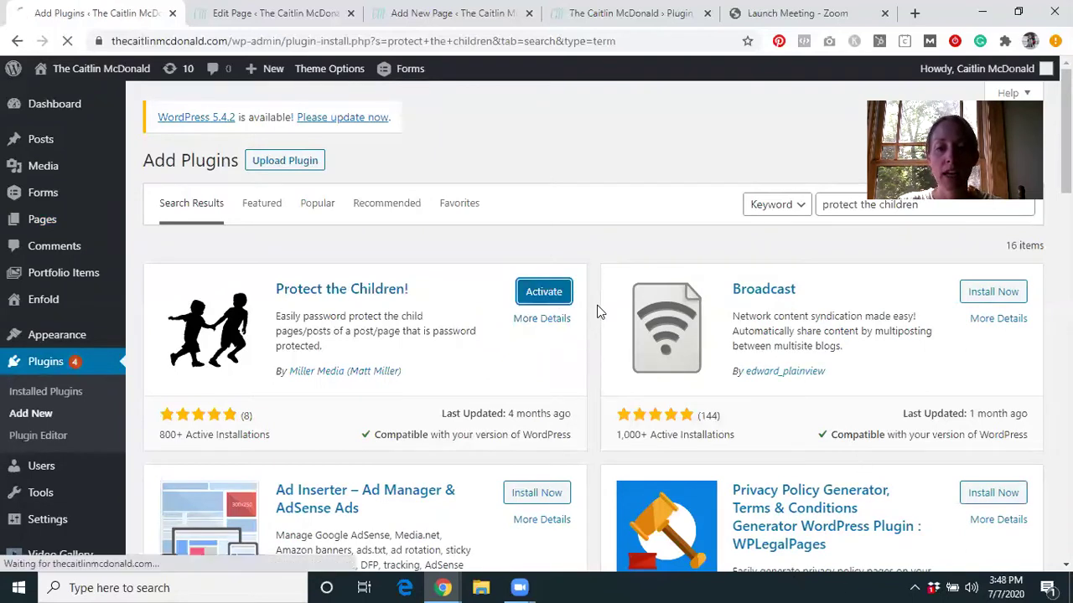
# Bring up a freshly reloaded Example Private page editor
pyautogui.click(407, 12)
pyautogui.click(276, 13)
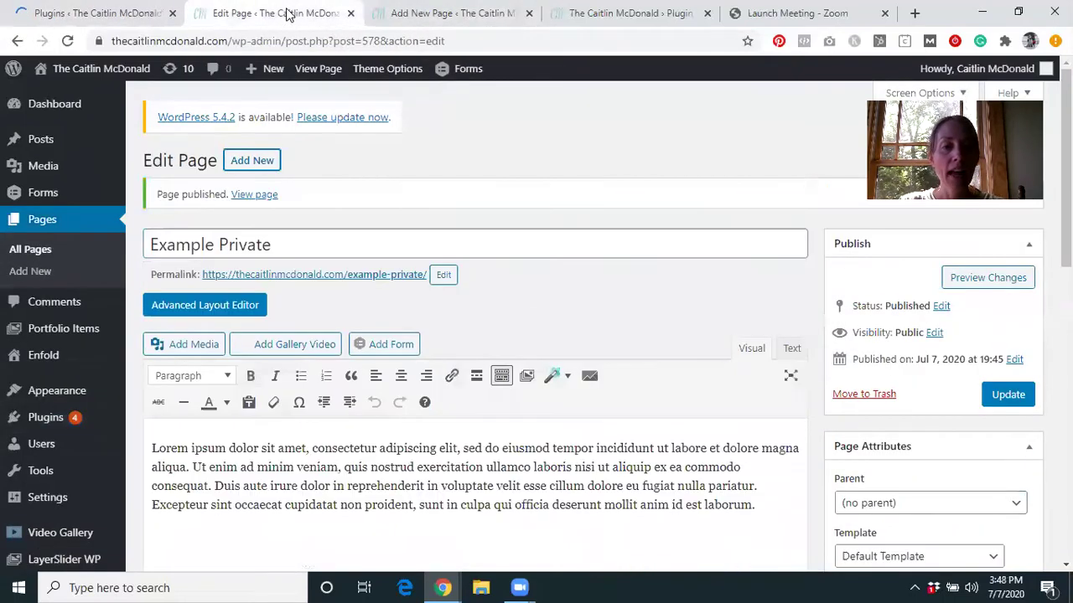
pyautogui.click(67, 40)
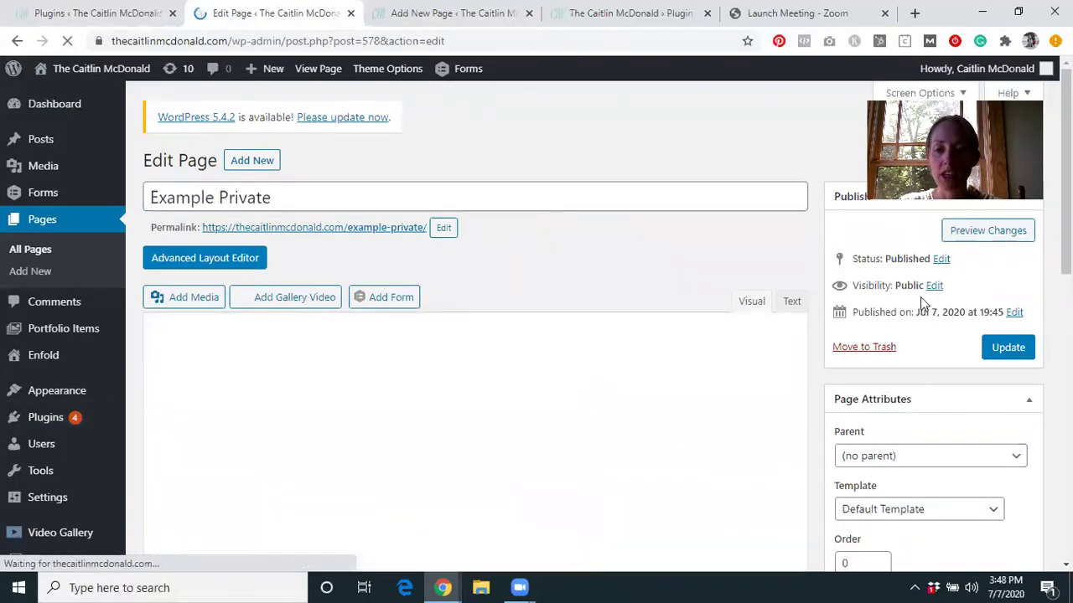
# Make Example Private password protected with the saved password, covering all child pages, and update it
pyautogui.click(941, 259)
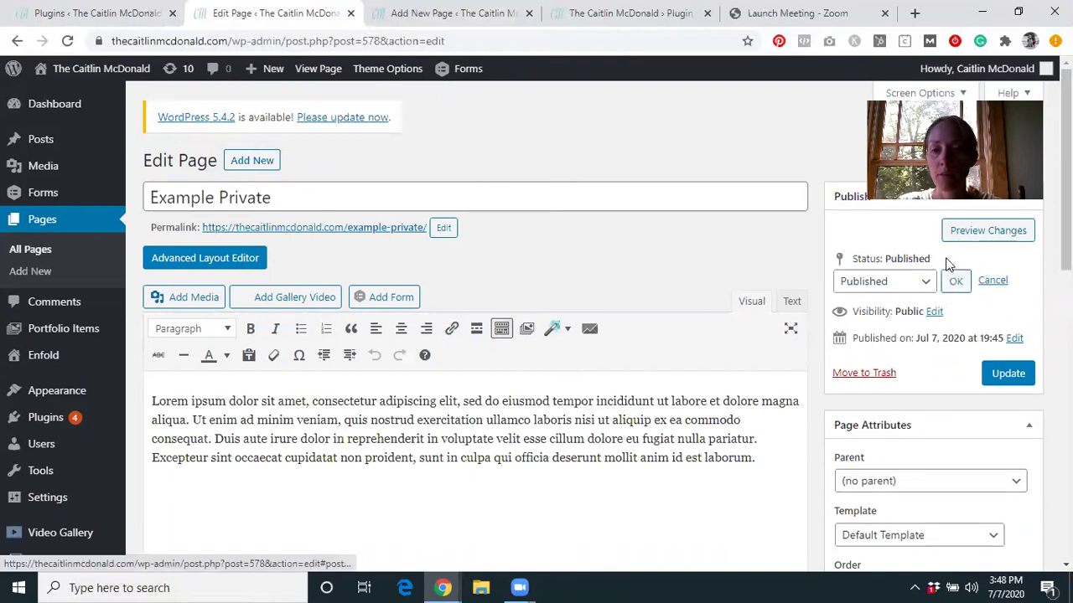
pyautogui.click(933, 311)
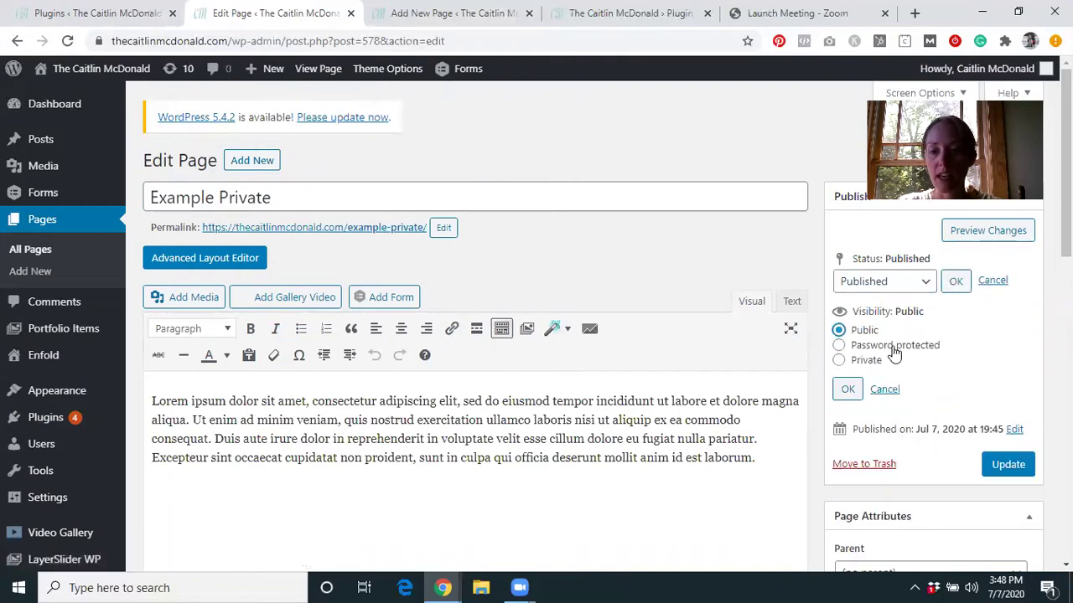
pyautogui.click(891, 347)
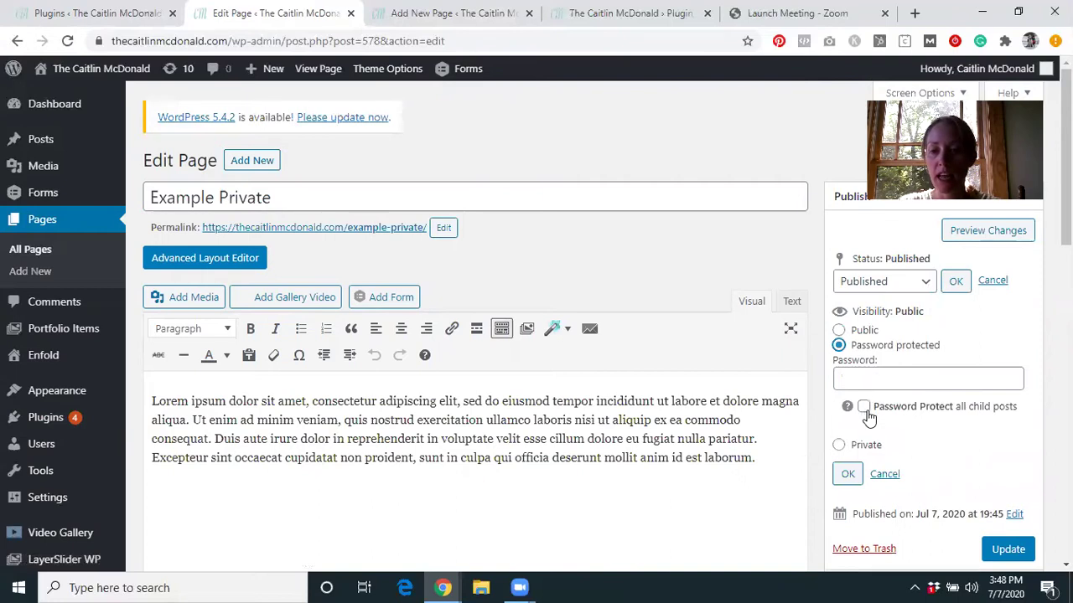
pyautogui.click(879, 384)
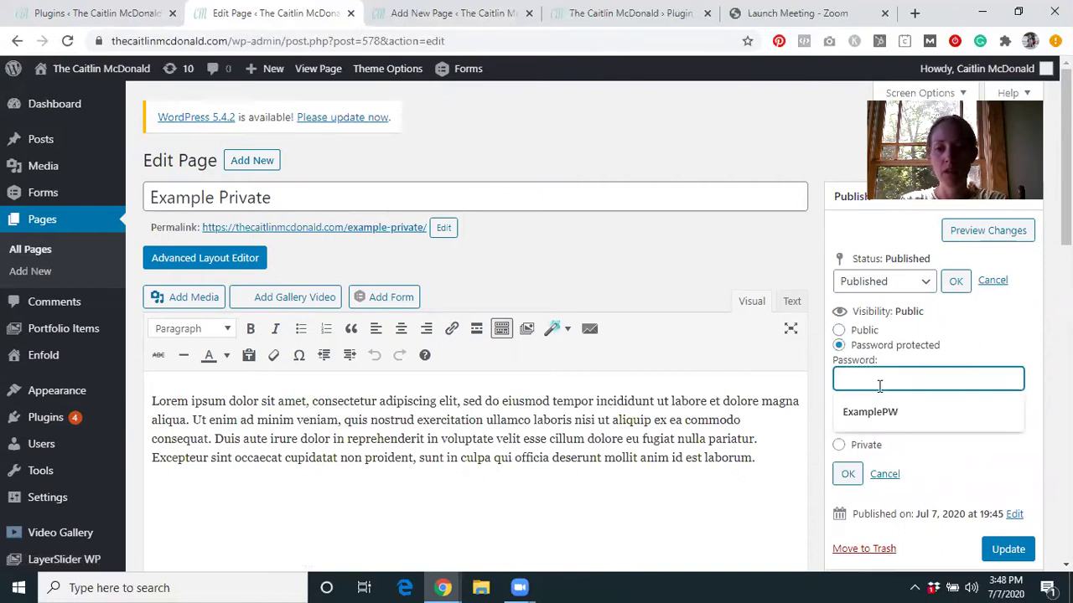
pyautogui.click(893, 411)
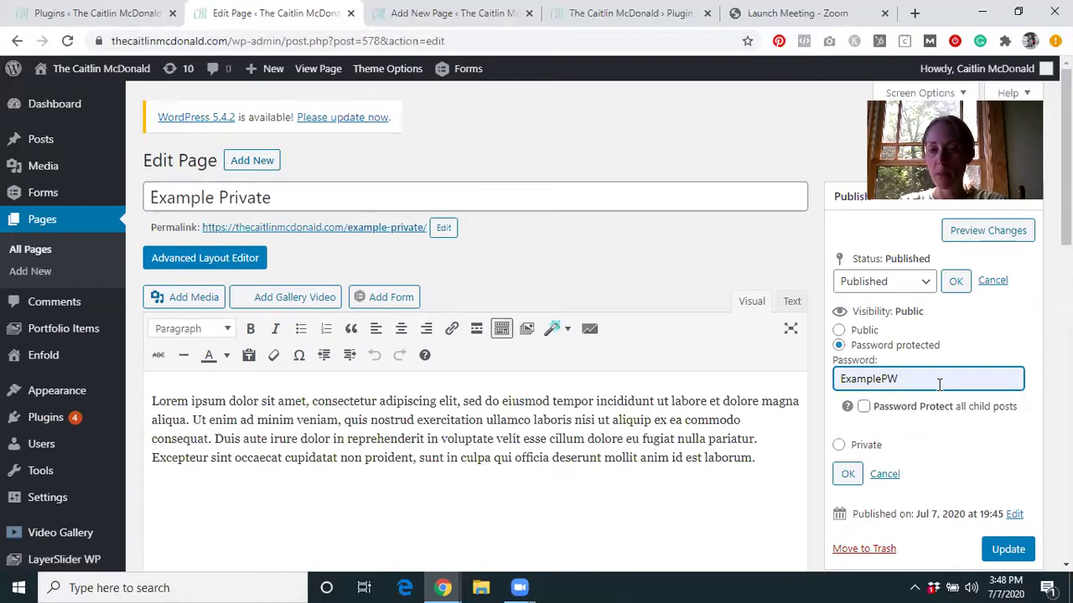
pyautogui.click(865, 410)
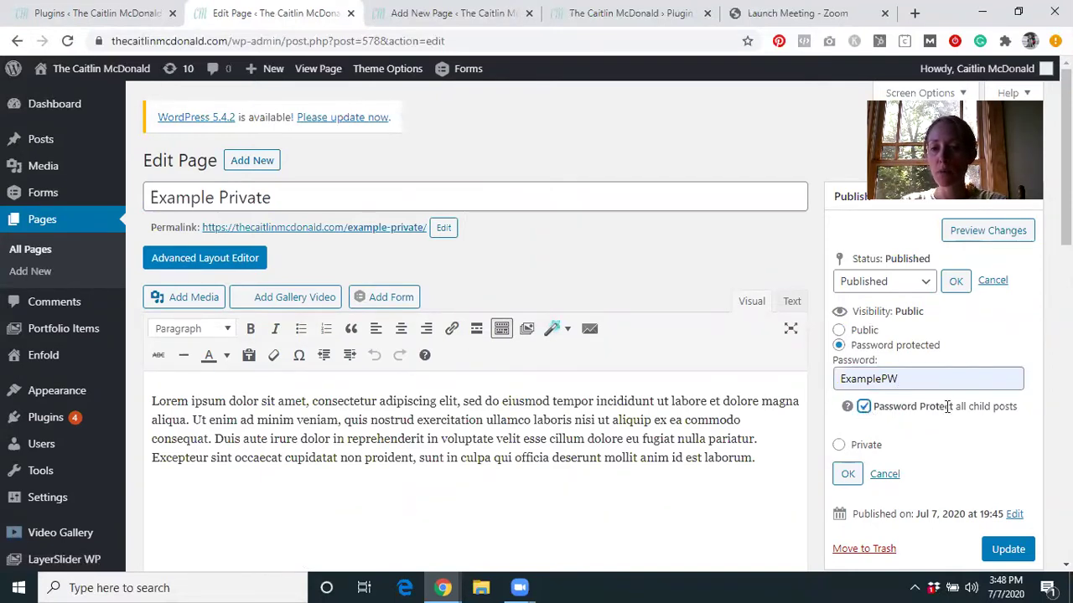
pyautogui.click(847, 474)
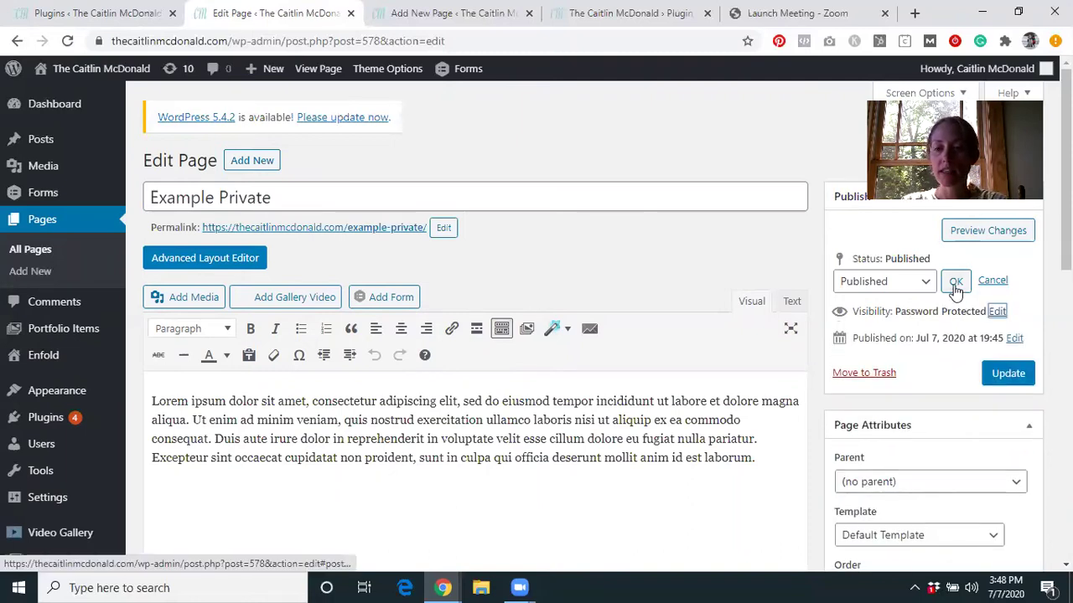
pyautogui.click(1008, 373)
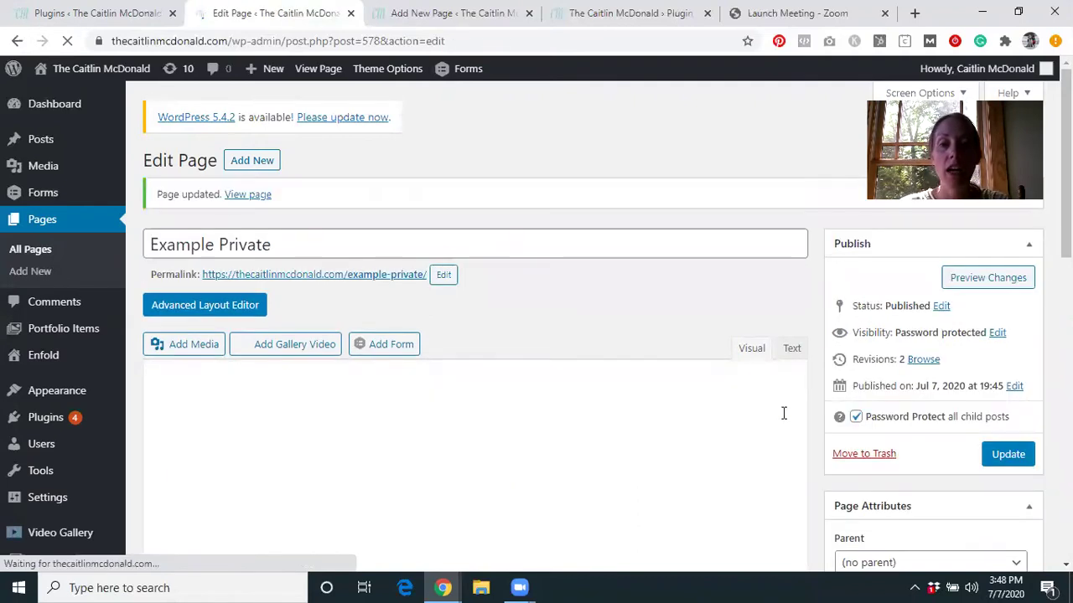
# Title the new page 'Example Child' and paste placeholder text into its body
pyautogui.click(429, 11)
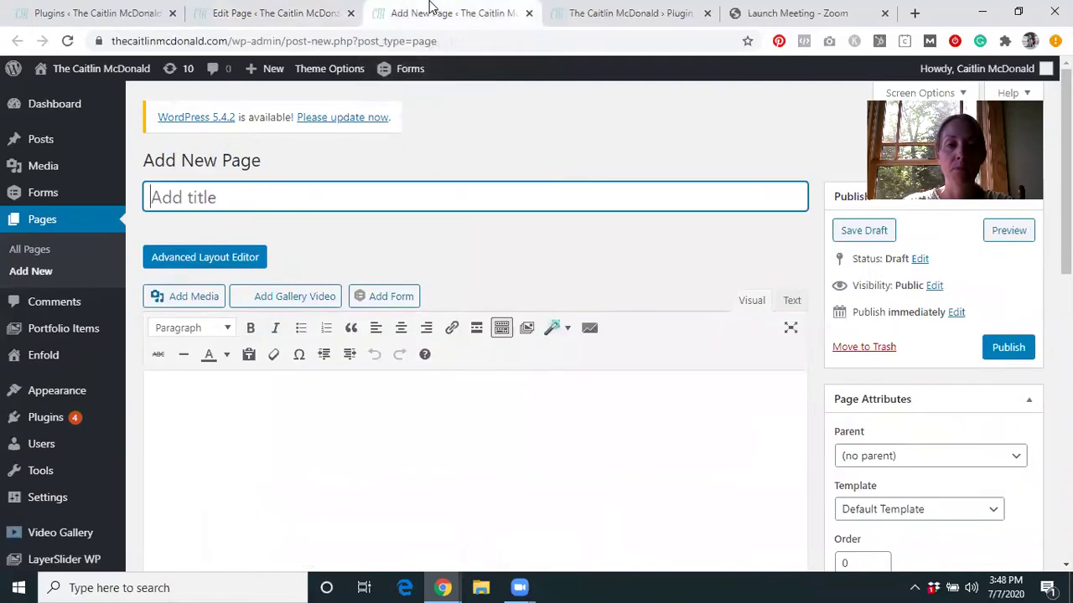
pyautogui.write('Exam')
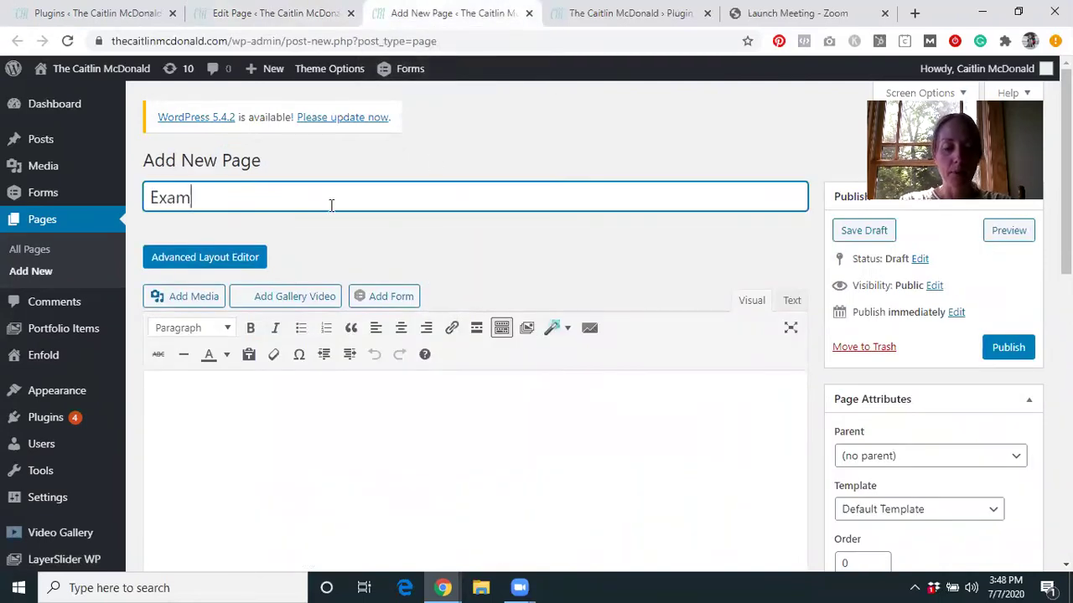
pyautogui.write('ple Child')
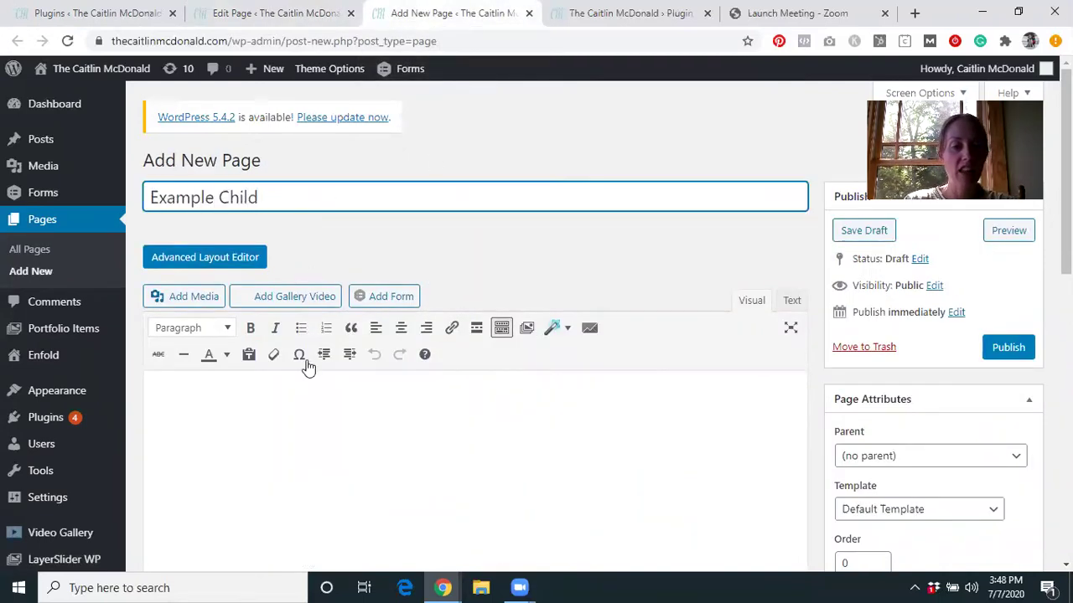
pyautogui.click(301, 424)
pyautogui.write('Lorem ipsum dolor sit amet, consectetur adipiscing elit, sed do eiusmod tempor incididunt ut labore et dolore magna aliqua. Ut enim ad minim veniam, quis nostrud exercitation ullamco laboris nisi ut aliquip ex ea commodo consequat. Duis aute irure dolor in reprehenderit in voluptate velit esse cillum dolore eu fugiat nulla pariatur. Excepteur sint occaecat cupidatat non proident, sunt in culpa qui officia deserunt mollit anim id est laborum.')
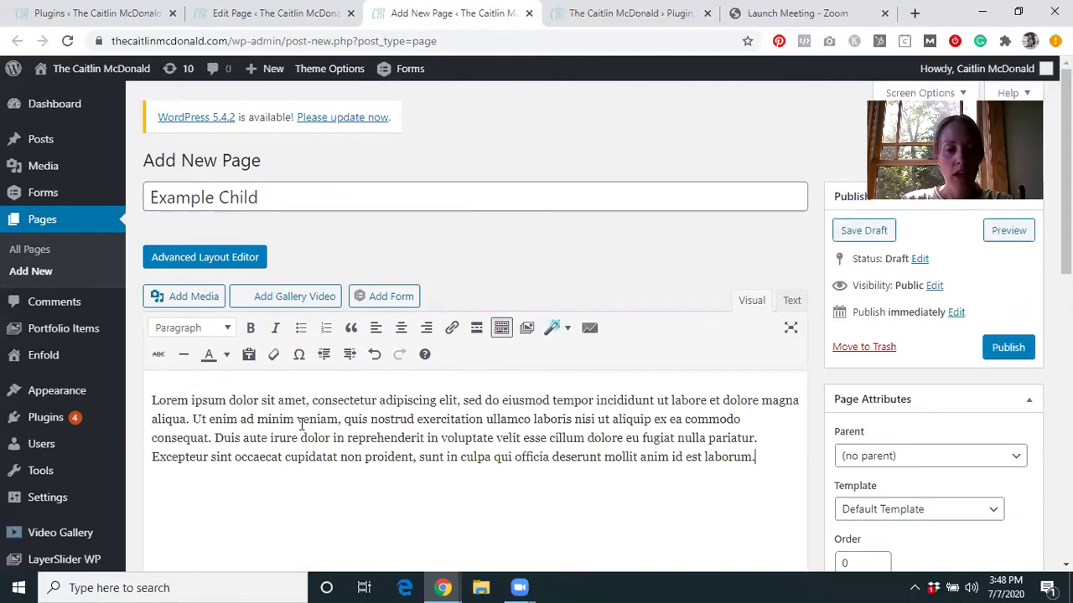
# Set Example Private as the parent page and publish Example Child
pyautogui.click(944, 455)
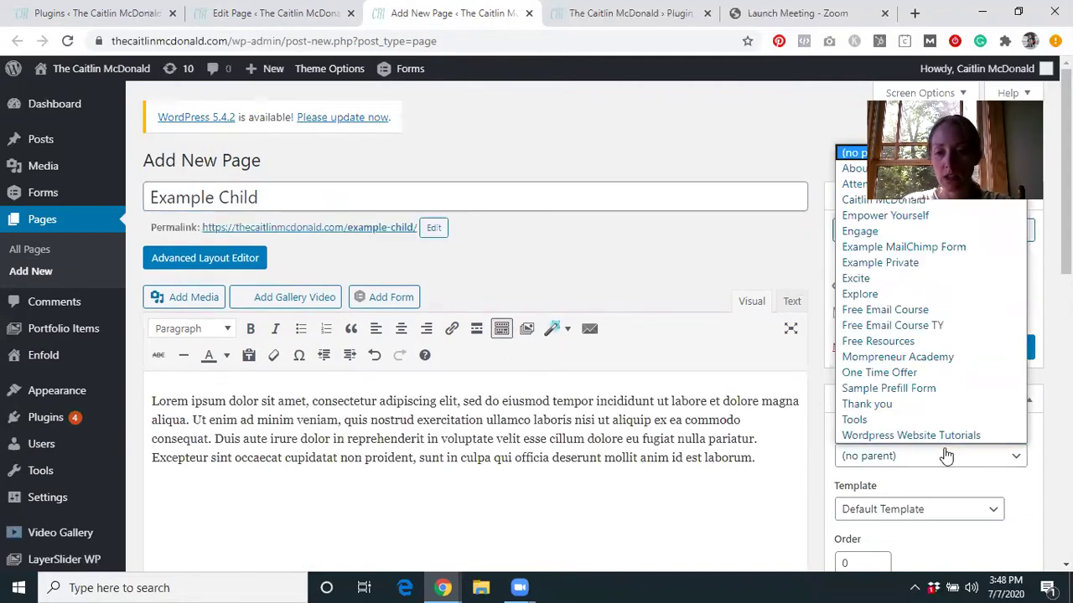
pyautogui.click(942, 262)
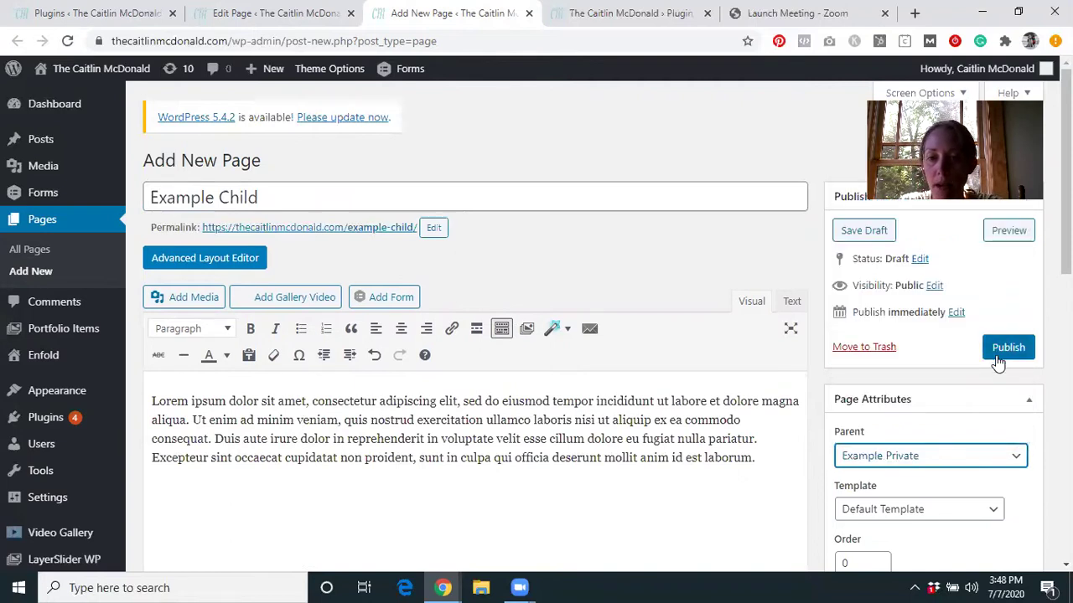
pyautogui.click(1002, 352)
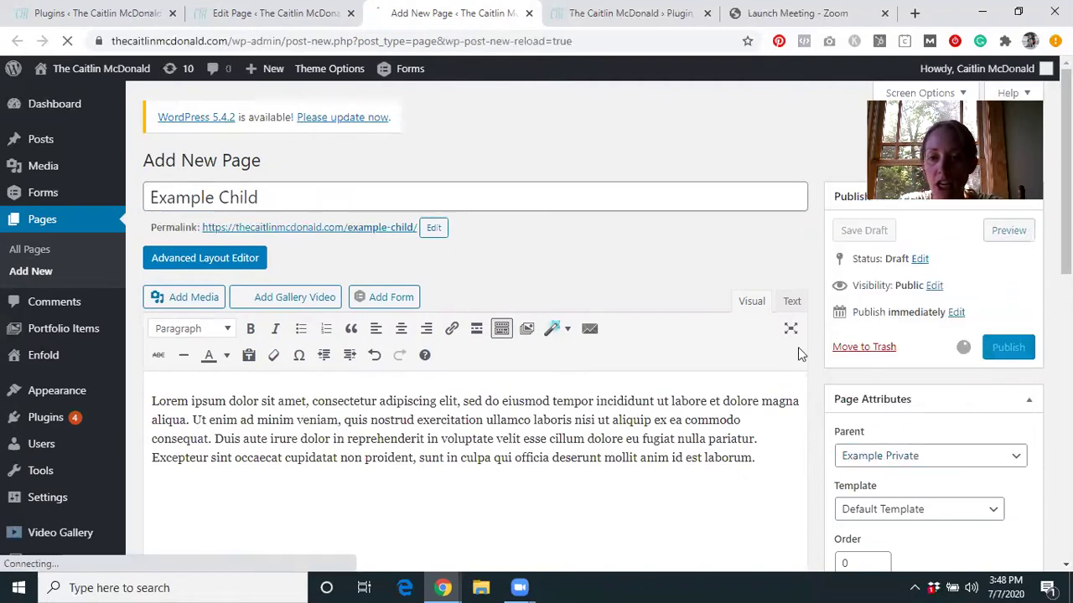
pyautogui.click(272, 10)
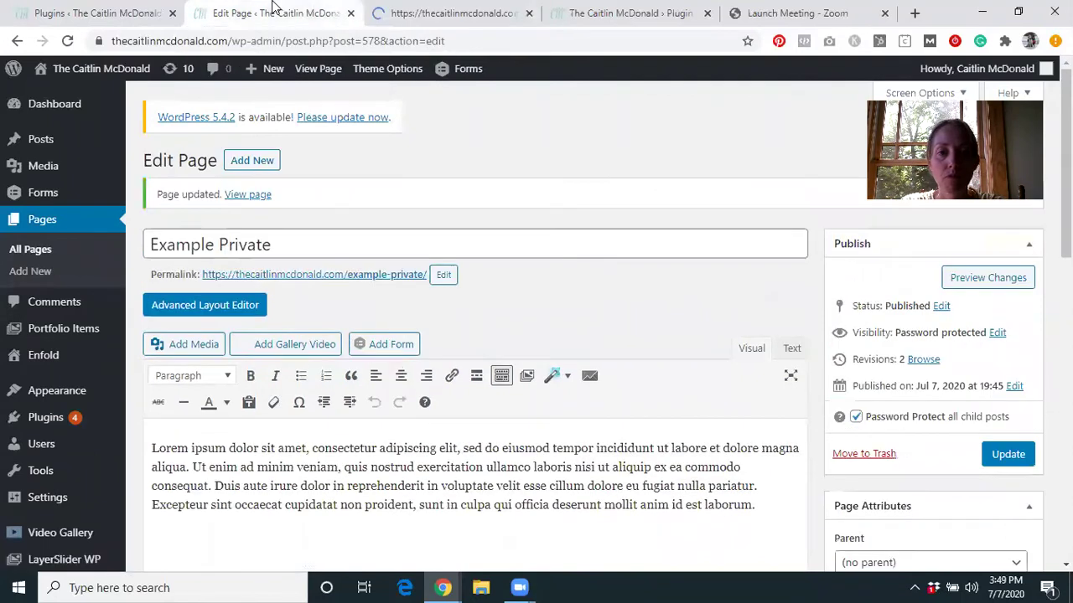
# Open the live Example Private page in a new browser tab
pyautogui.rightClick(317, 74)
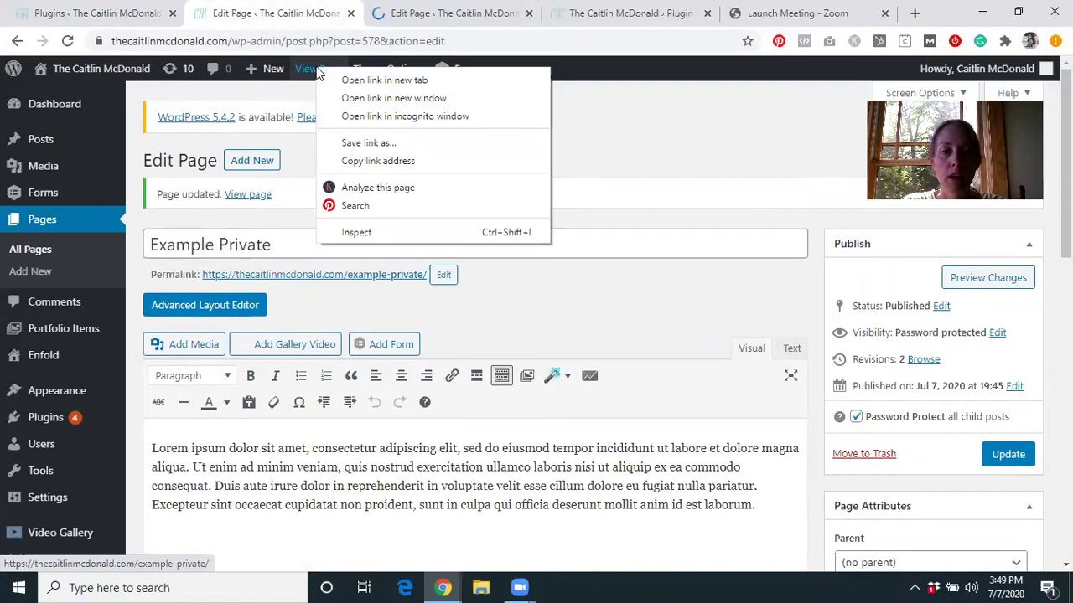
pyautogui.click(356, 82)
pyautogui.click(375, 14)
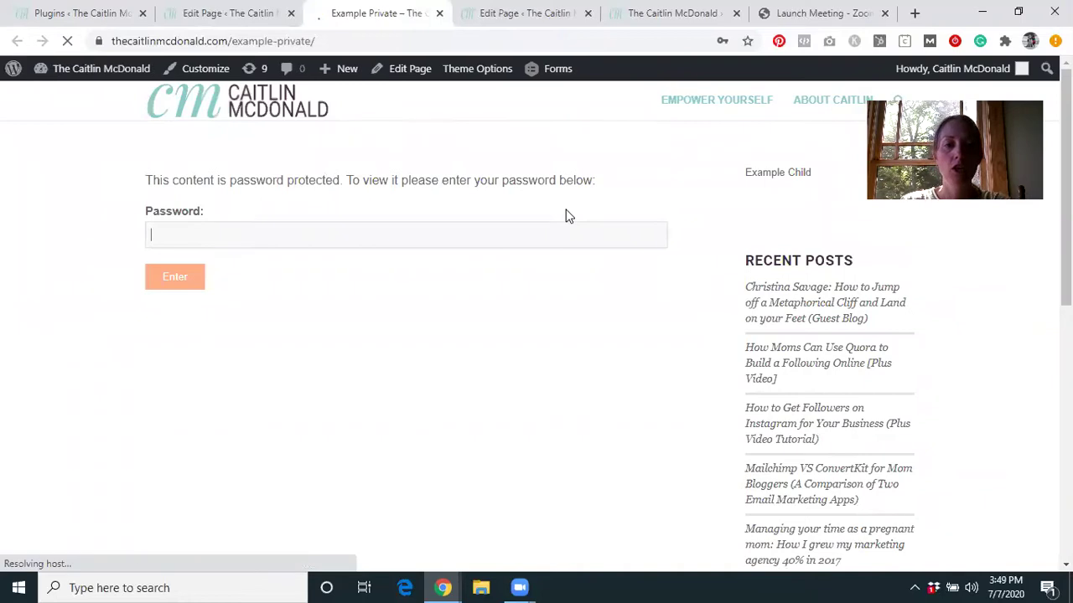
# Enter the page password to unlock Example Private's placeholder text
pyautogui.hotkey('ctrl', 'v')
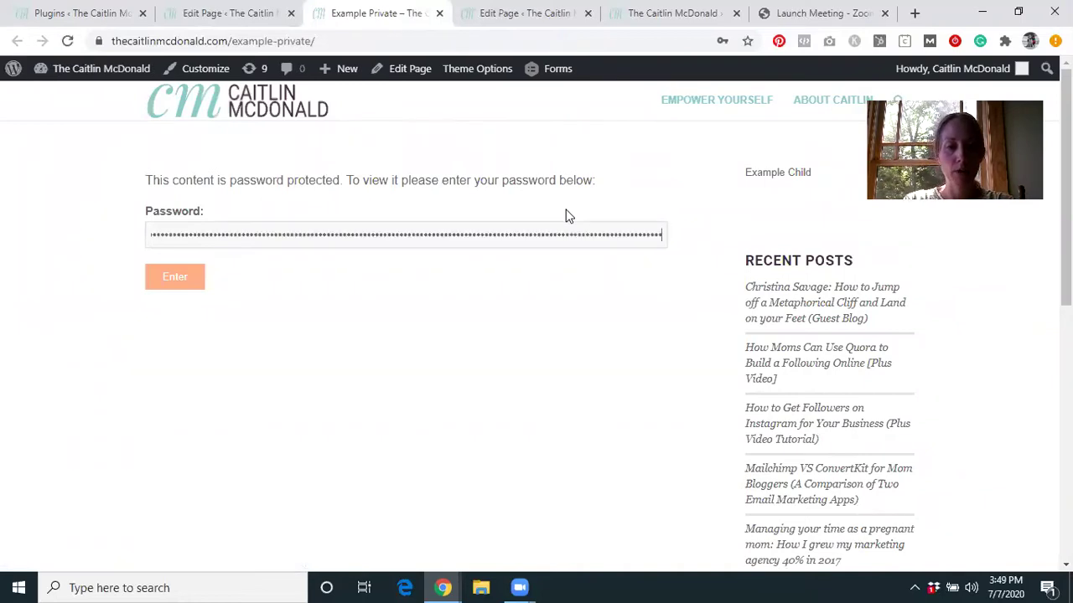
pyautogui.hotkey('ctrl', 'a')
pyautogui.write('p')
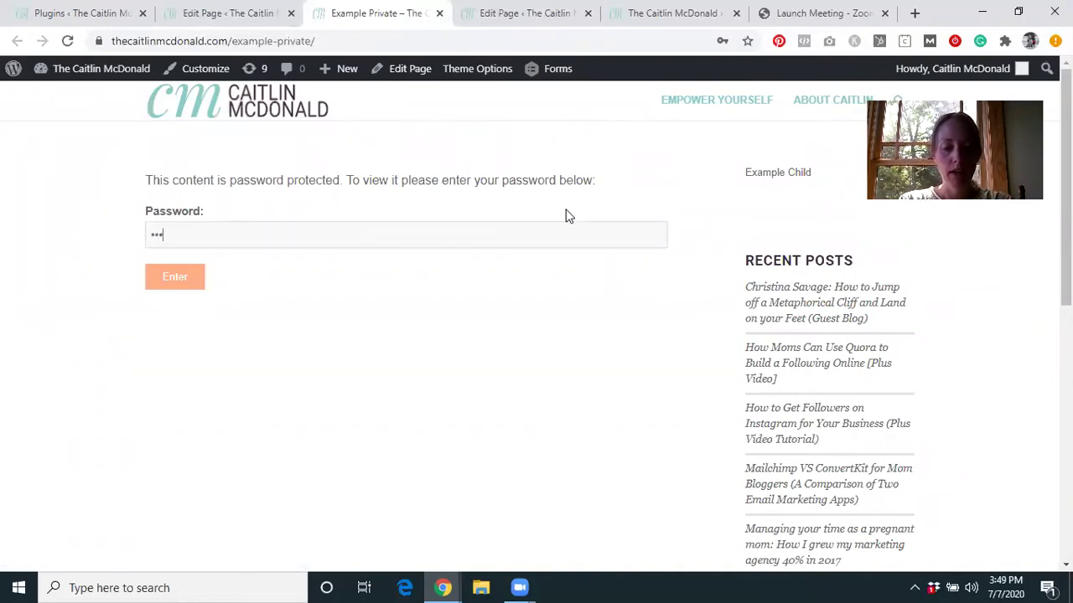
pyautogui.click(192, 280)
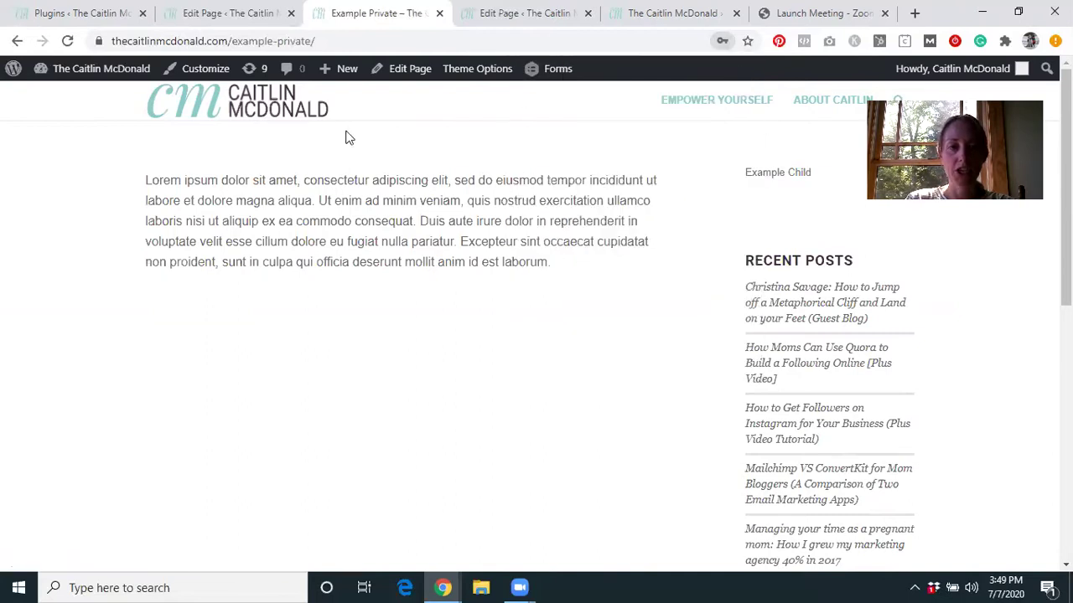
# Dismiss the browser's password prompt and return to the Example Child page editor
pyautogui.click(276, 137)
pyautogui.click(210, 14)
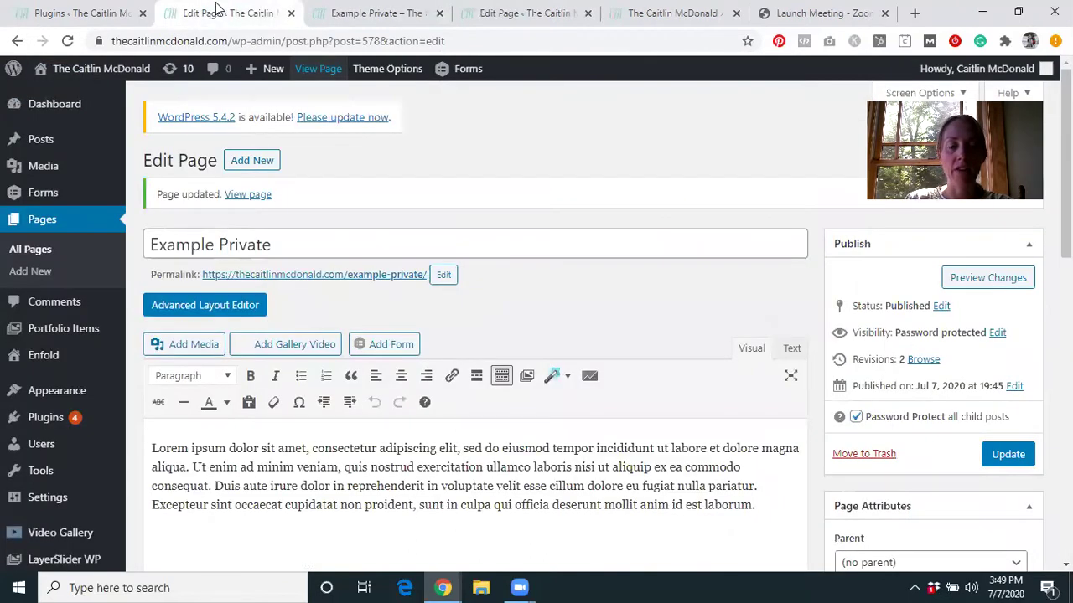
pyautogui.click(451, 13)
pyautogui.click(476, 13)
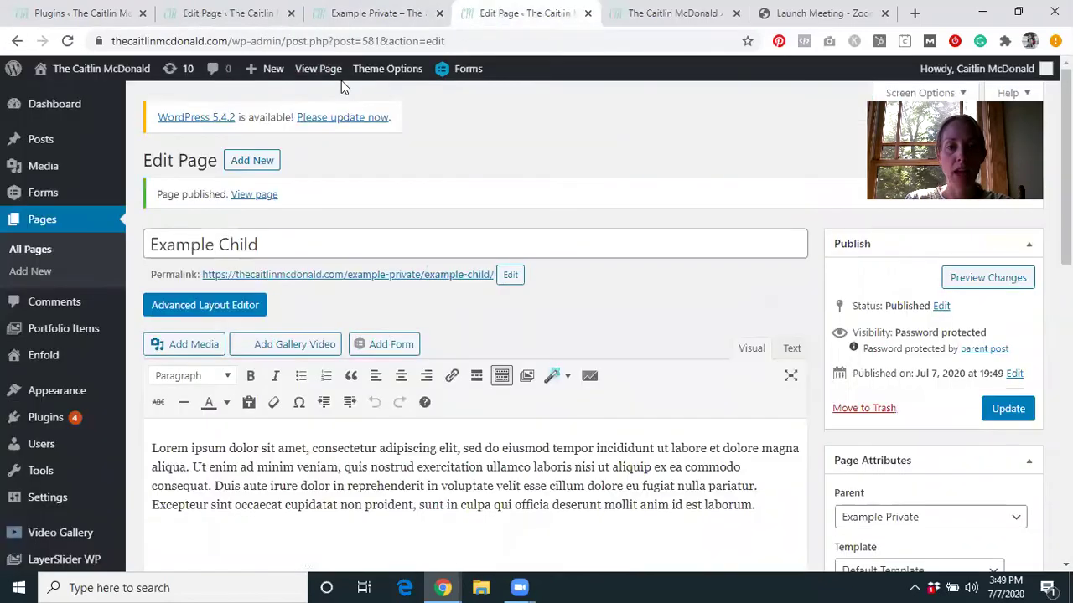
# Open the live Example Child page in a new tab and copy its address
pyautogui.rightClick(339, 78)
pyautogui.click(369, 84)
pyautogui.click(567, 13)
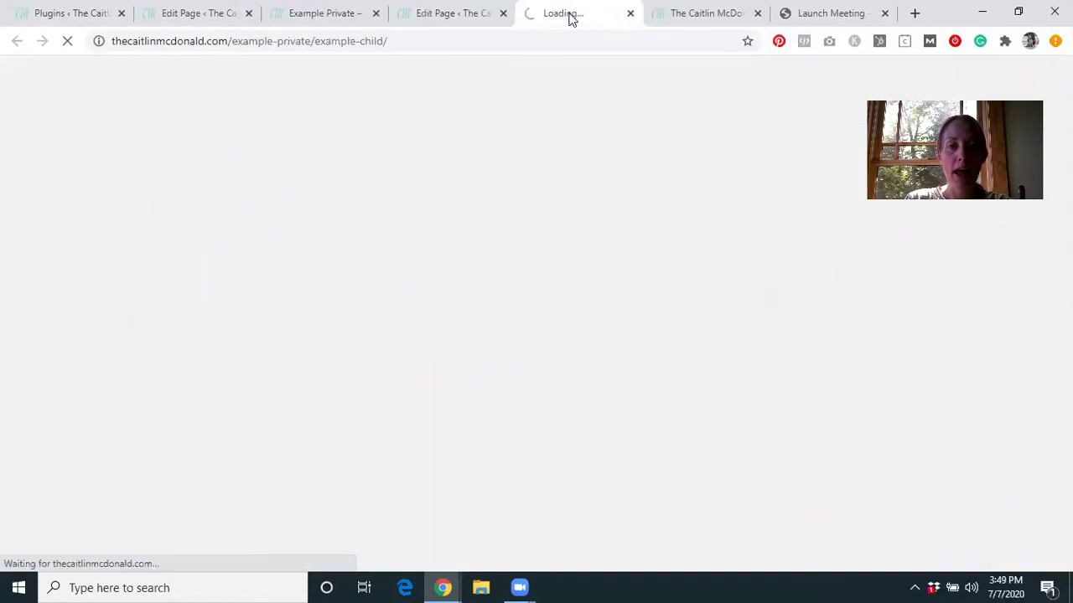
pyautogui.moveTo(324, 41); pyautogui.dragTo(388, 41)
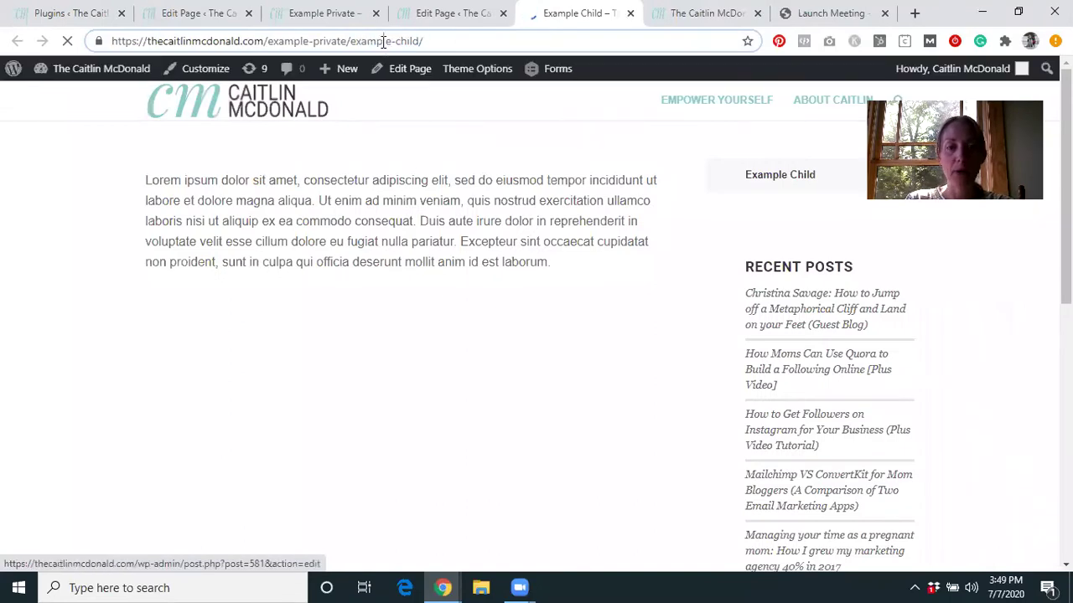
pyautogui.tripleClick(383, 41)
pyautogui.hotkey('ctrl', 'c')
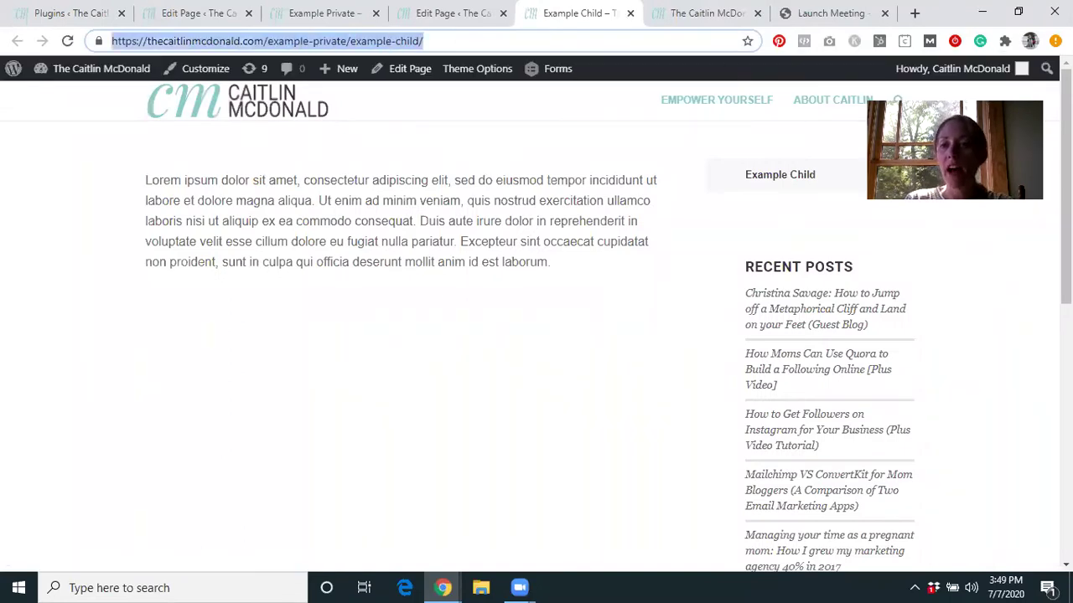
pyautogui.click(1054, 40)
# In a new incognito window, load the Example Child address and unlock it with the password
pyautogui.click(838, 127)
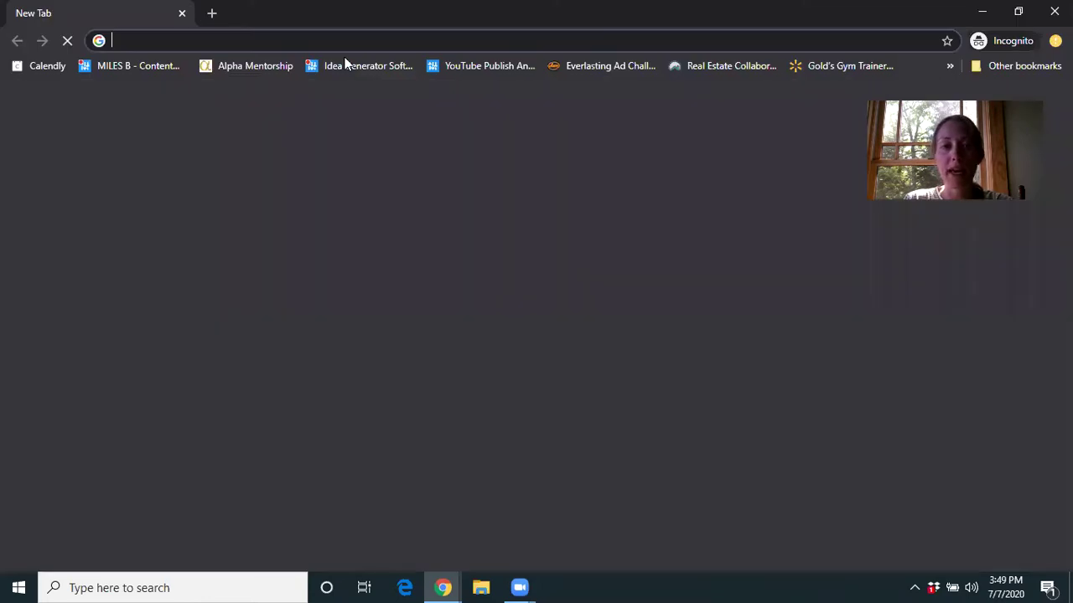
pyautogui.hotkey('ctrl', 'v')
pyautogui.press('Return')
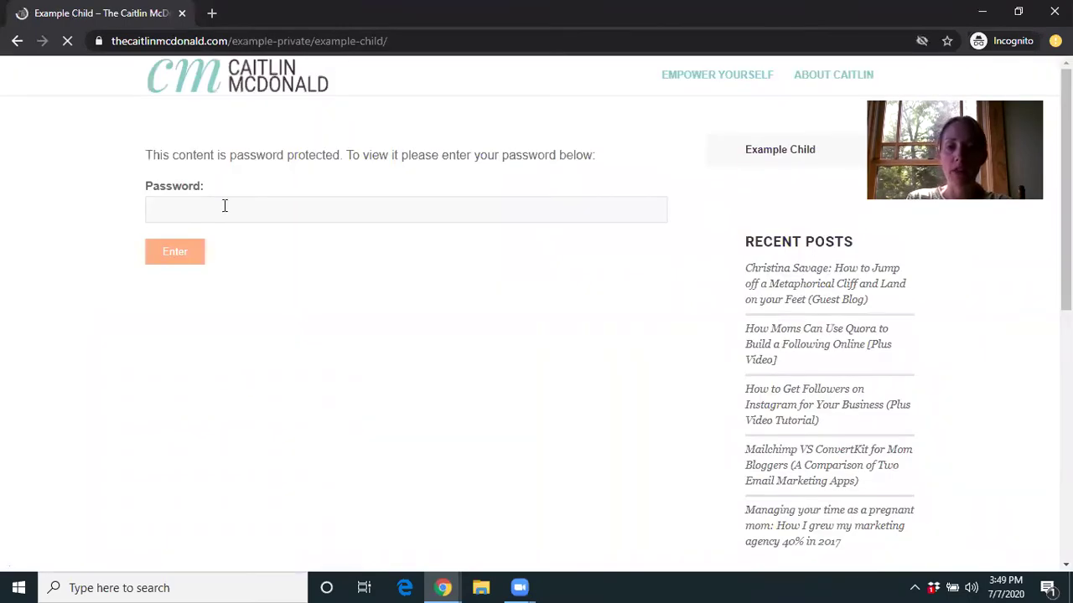
pyautogui.click(224, 205)
pyautogui.write('••••••••')
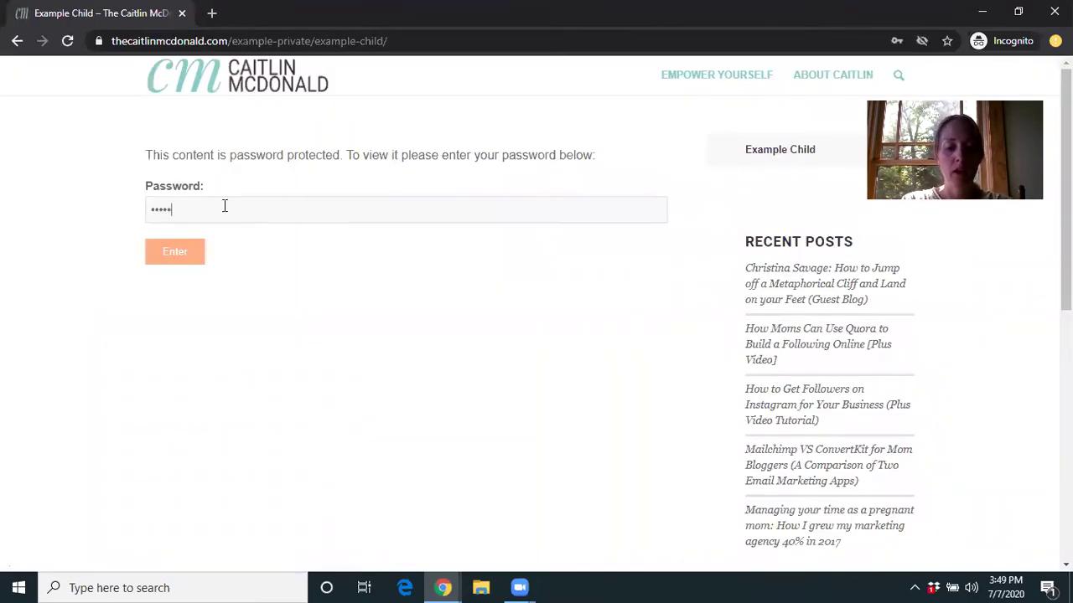
pyautogui.write('•')
pyautogui.press('Return')
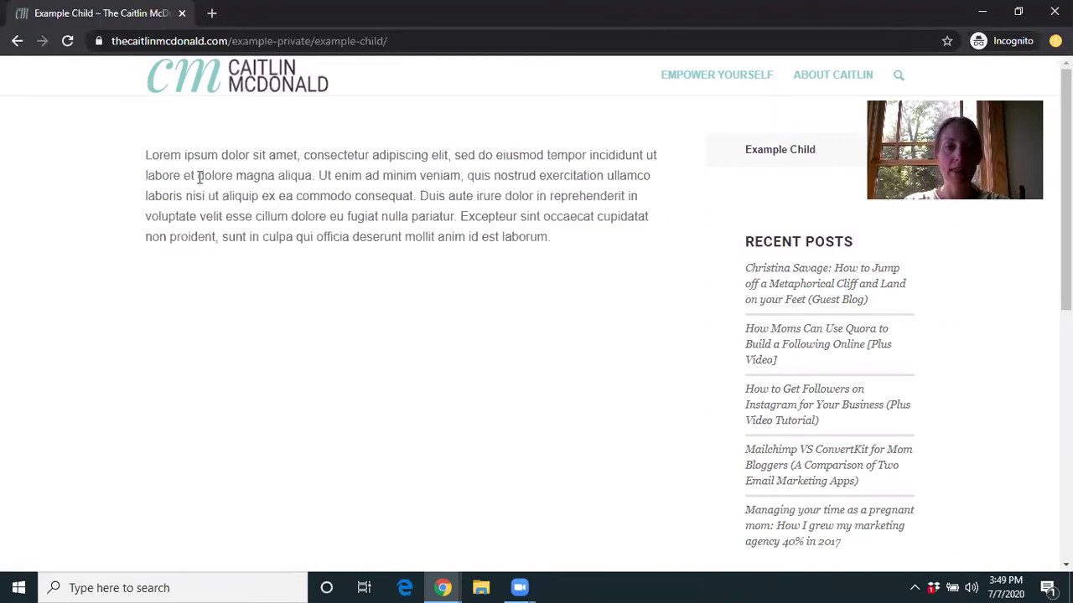
# Remove example-child/ from the address to load Example Private already unlocked
pyautogui.moveTo(315, 41); pyautogui.dragTo(436, 40)
pyautogui.press('BackSpace')
pyautogui.press('Return')
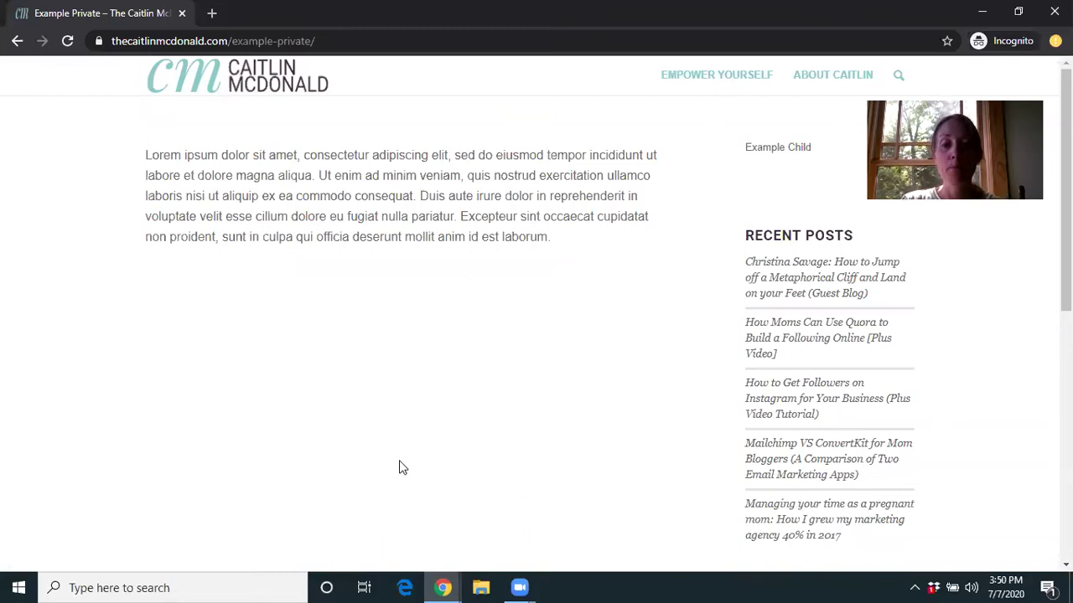
# Close the incognito window, review the plugin details, and return to the Example Child editor
pyautogui.click(1054, 11)
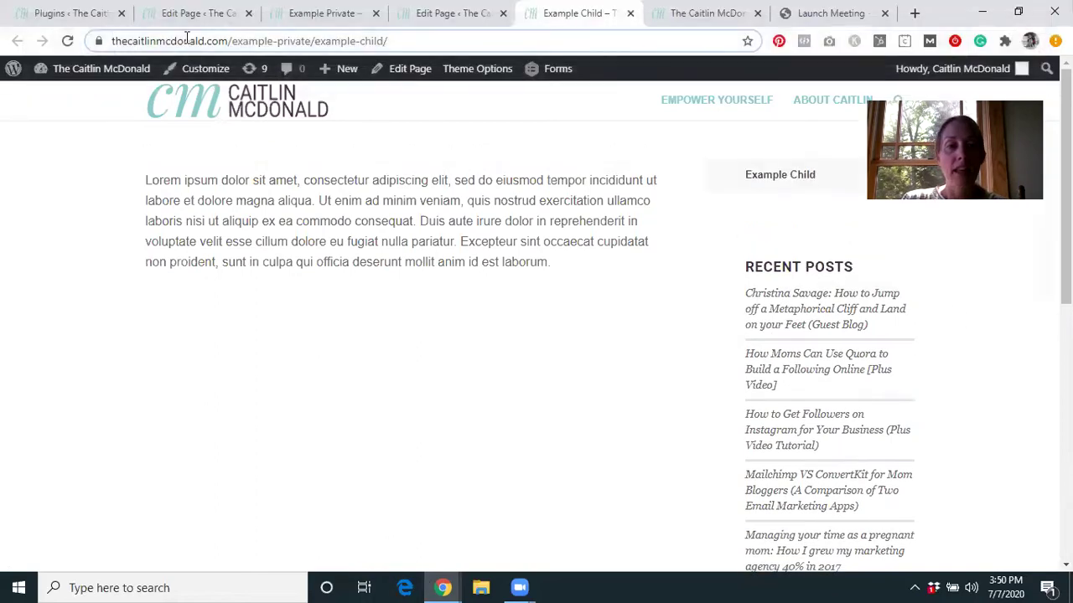
pyautogui.click(726, 19)
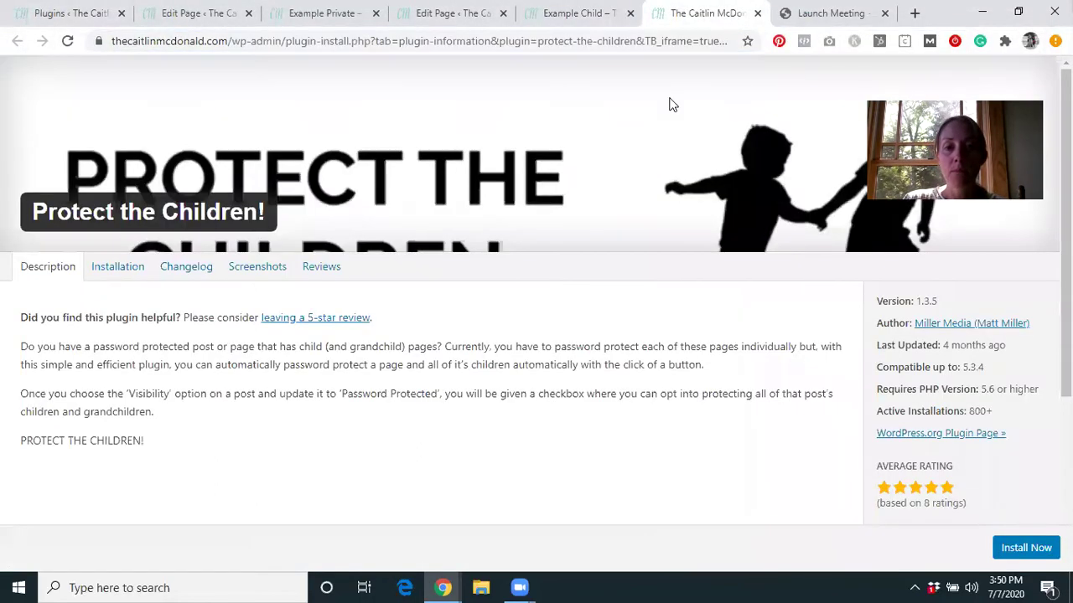
pyautogui.click(39, 10)
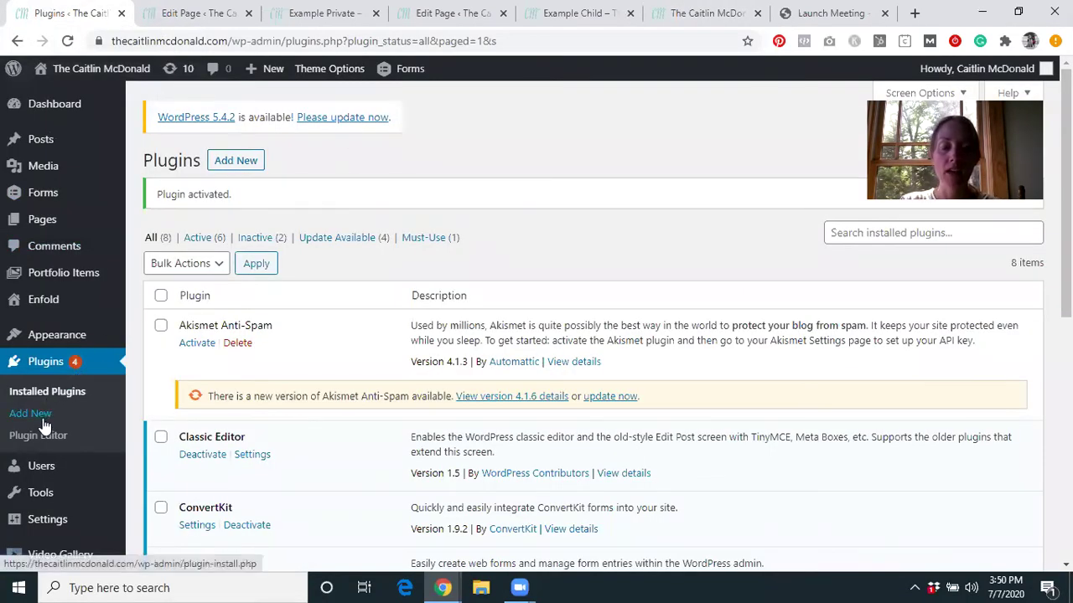
pyautogui.click(671, 12)
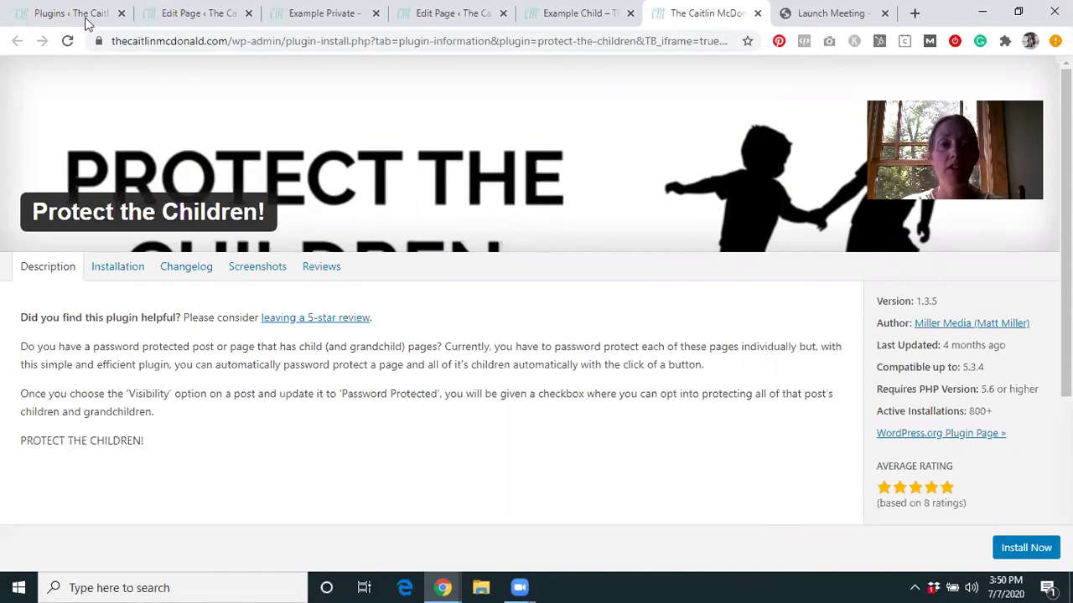
pyautogui.click(163, 14)
pyautogui.click(481, 15)
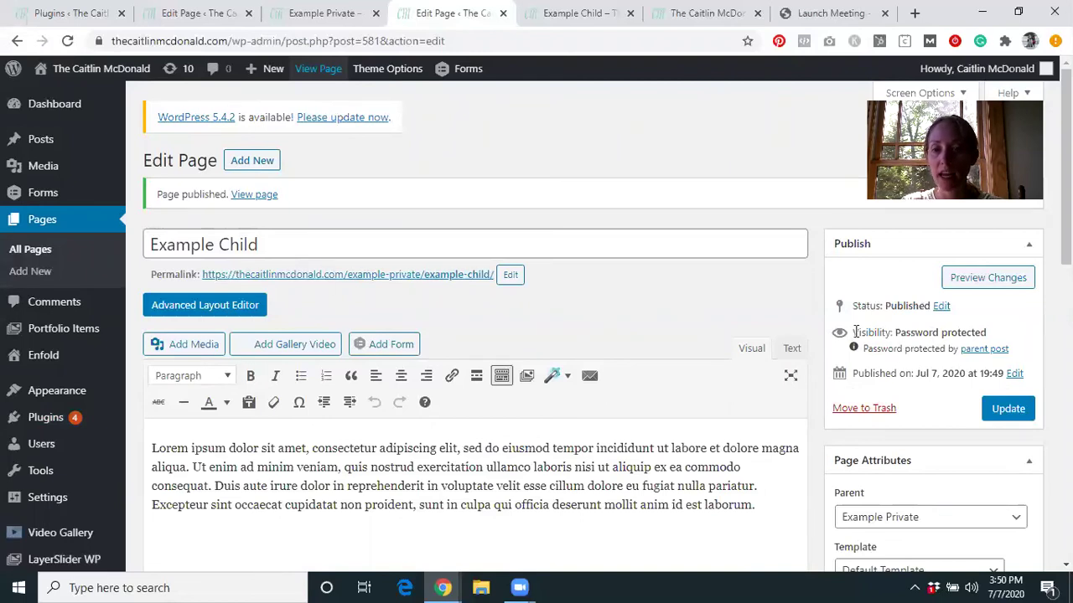
pyautogui.moveTo(855, 332); pyautogui.dragTo(997, 332)
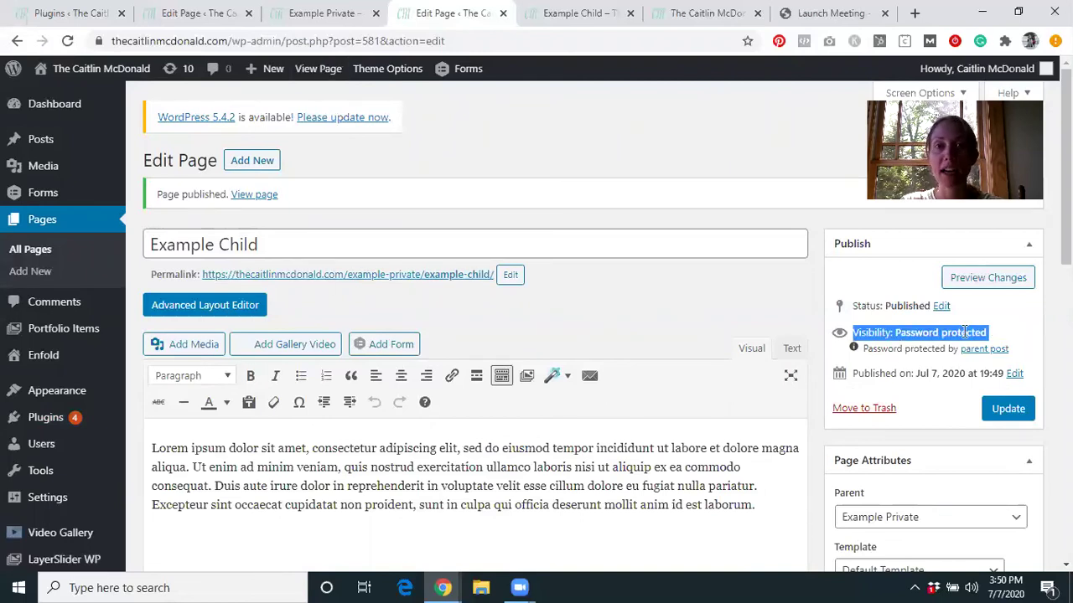